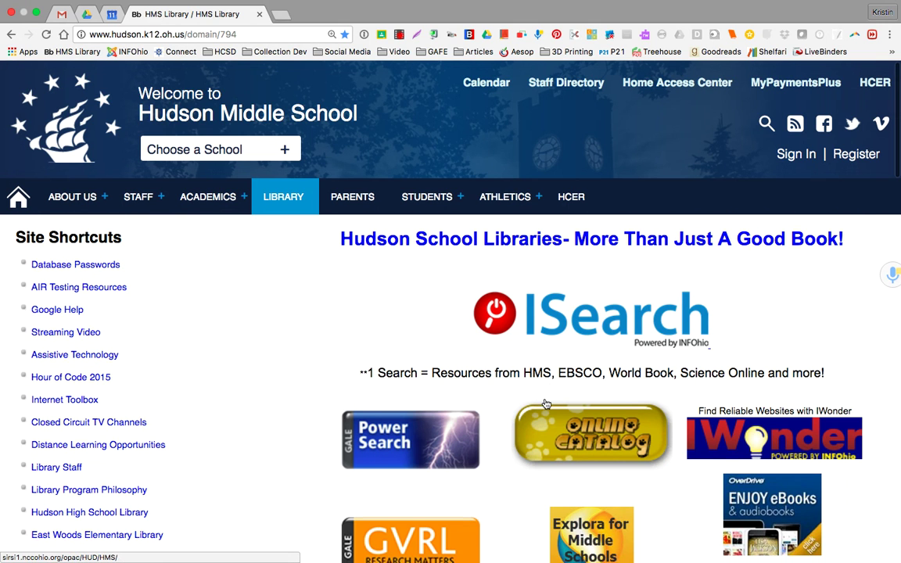
Step: From the school library page, go to NoodleTools, open the Test project and show its list of sources
scroll(545, 404, down, 5)
scroll(545, 403, down, 3)
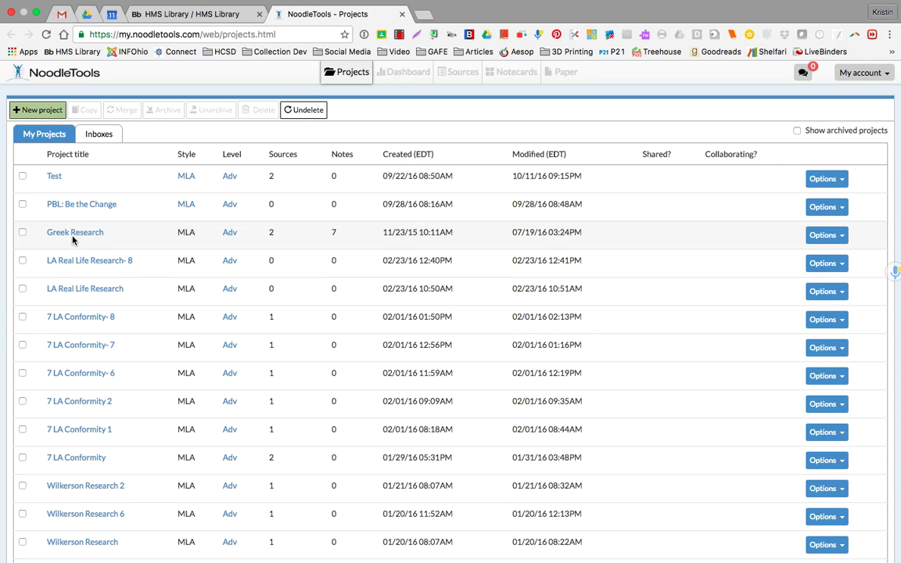
click(53, 177)
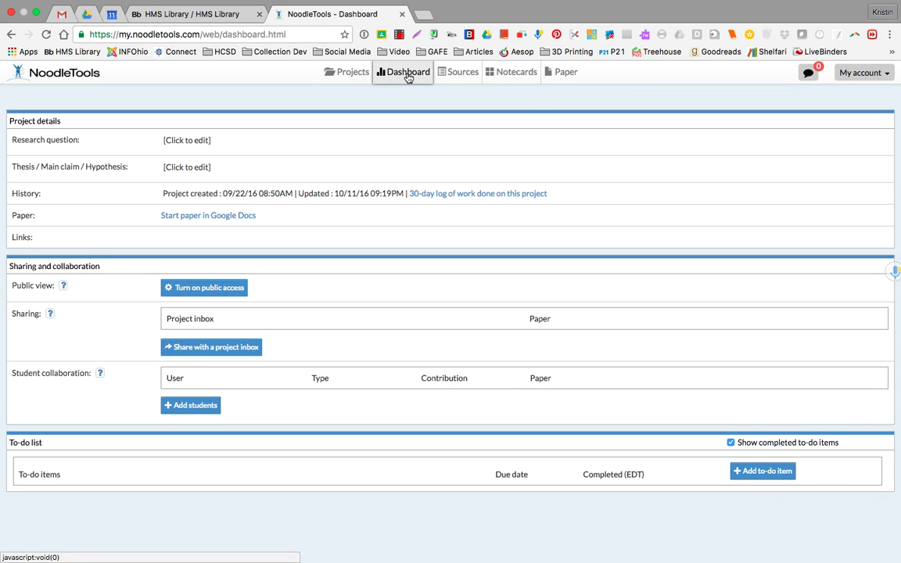
click(462, 73)
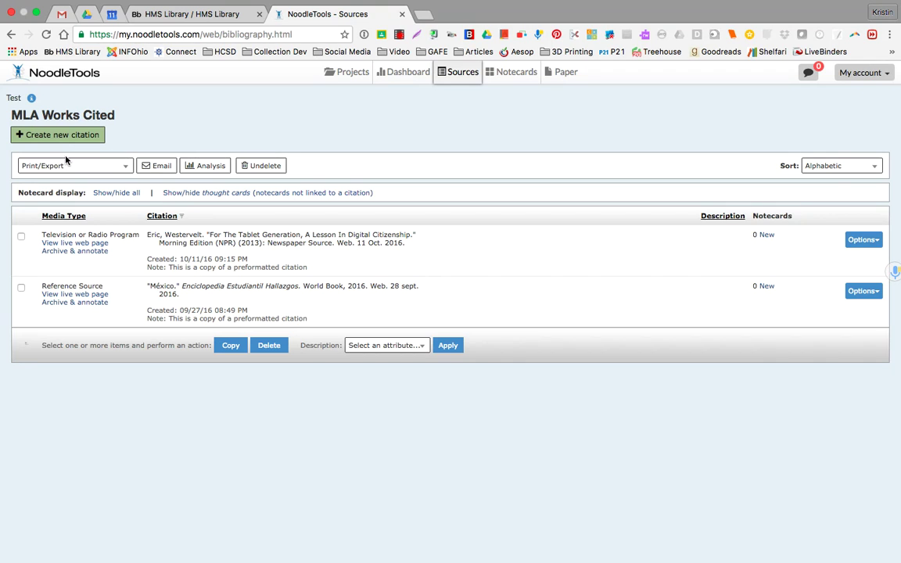
Step: Return to the HMS Library site, open ISearch and search everything for the exact phrase "digital citizenship"
click(190, 14)
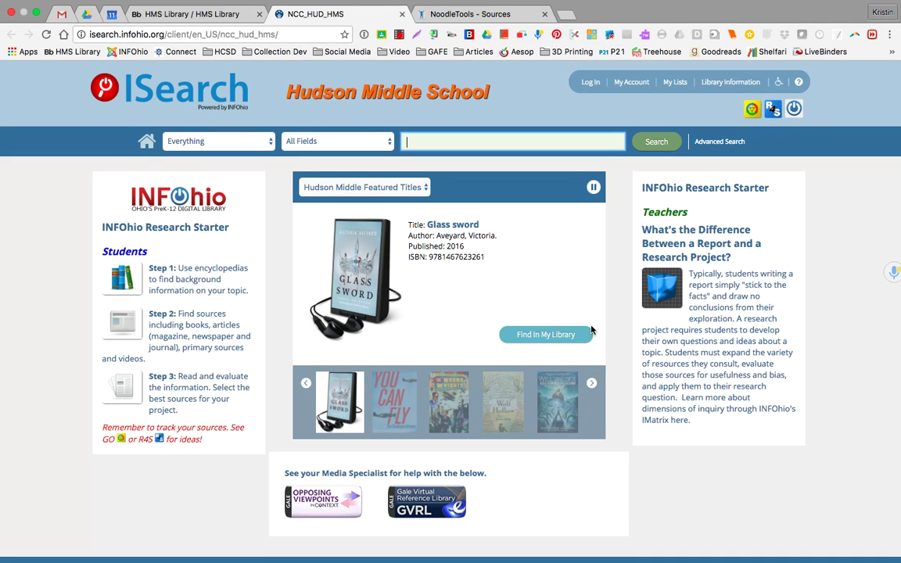
text("digital)
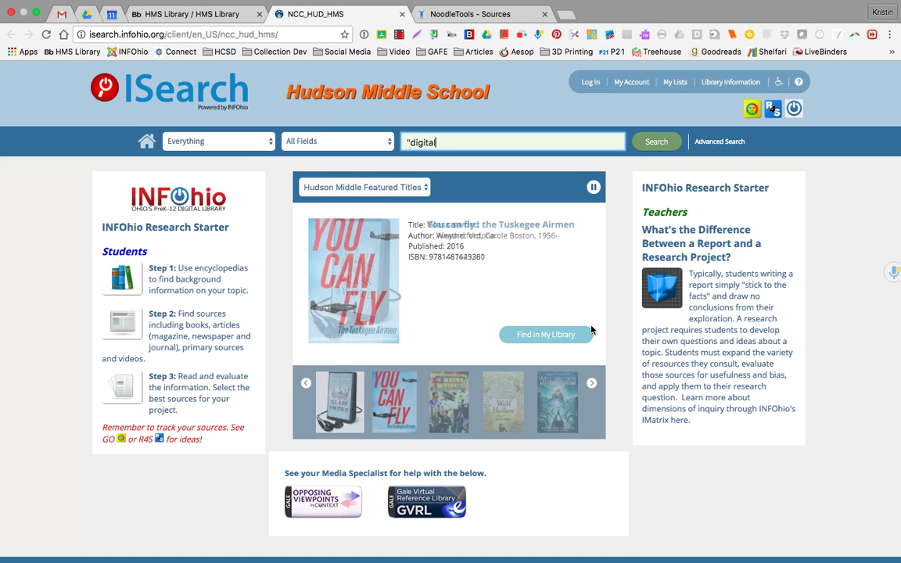
text( citize)
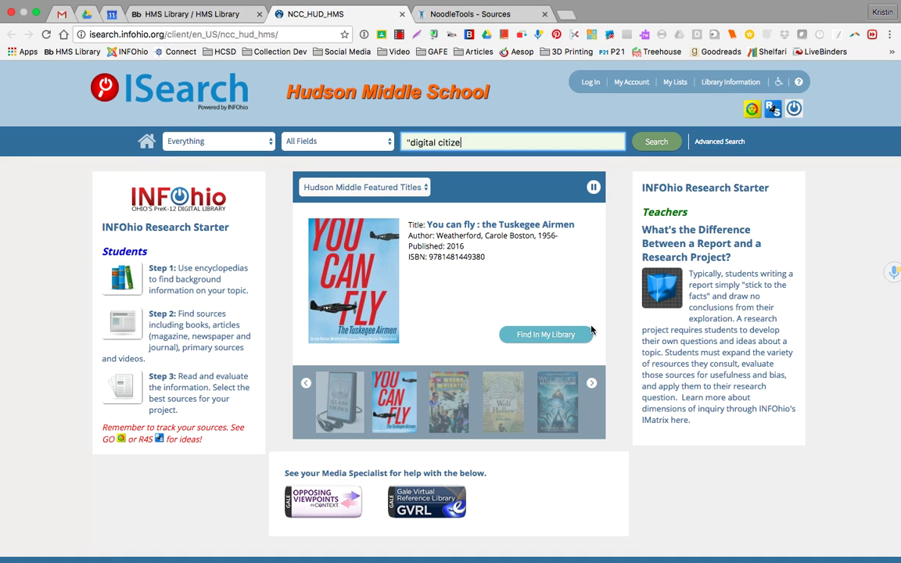
text(nship")
key(Return)
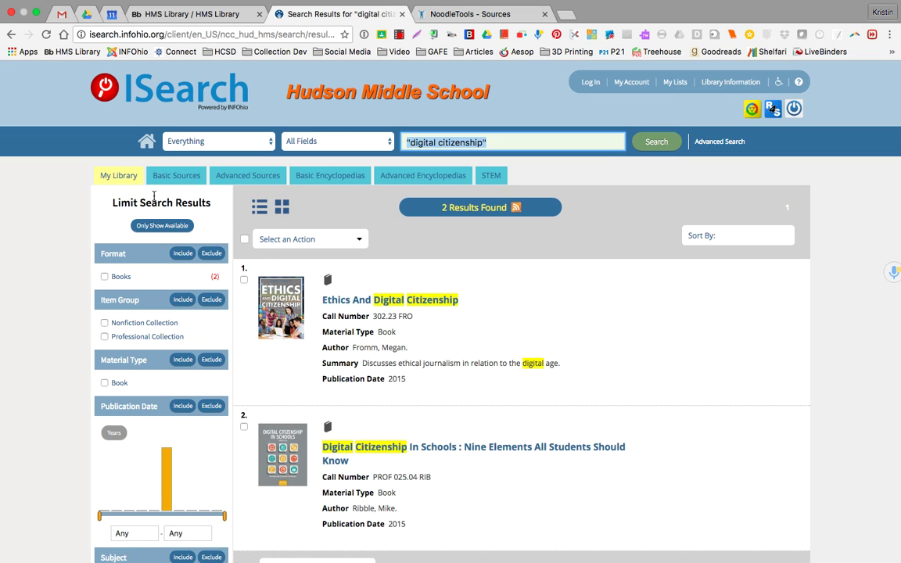
Step: In the Basic Sources results, review the article "For The Tablet Generation, A Lesson In Digital Citizenship" and open its full EBSCO record
click(169, 177)
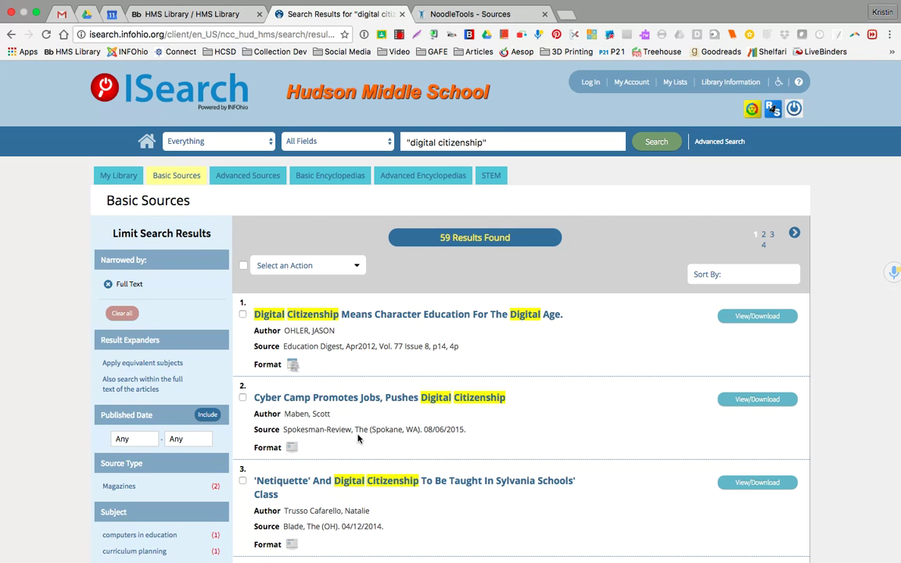
scroll(416, 437, down, 3)
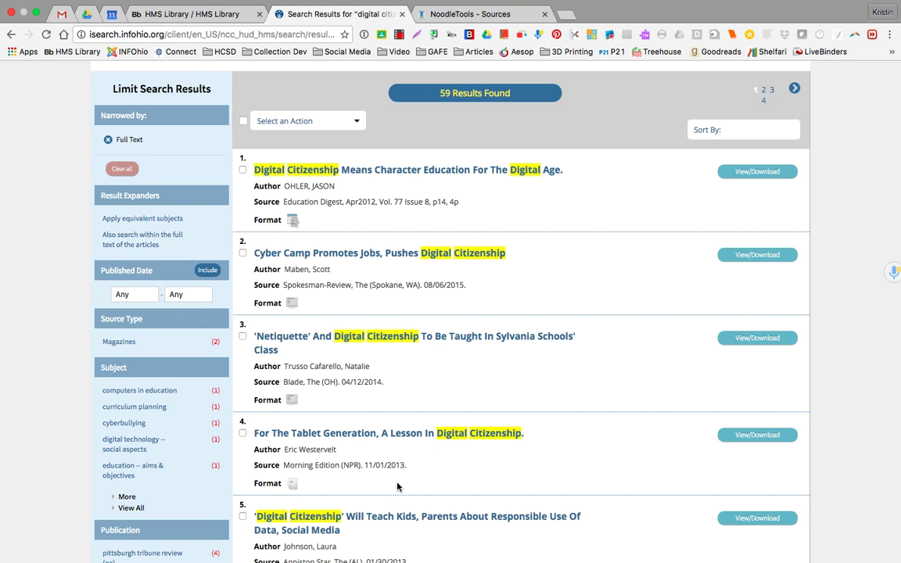
click(331, 435)
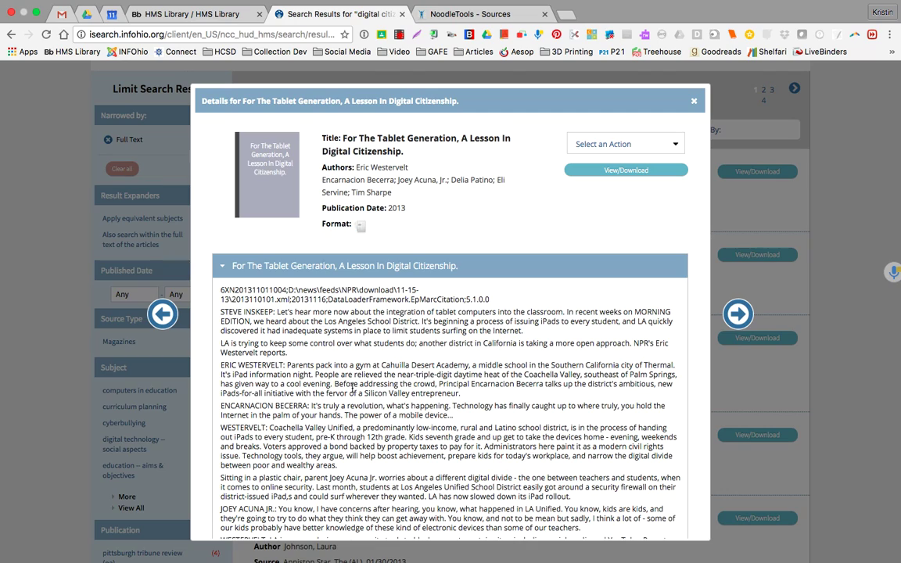
scroll(308, 438, down, 3)
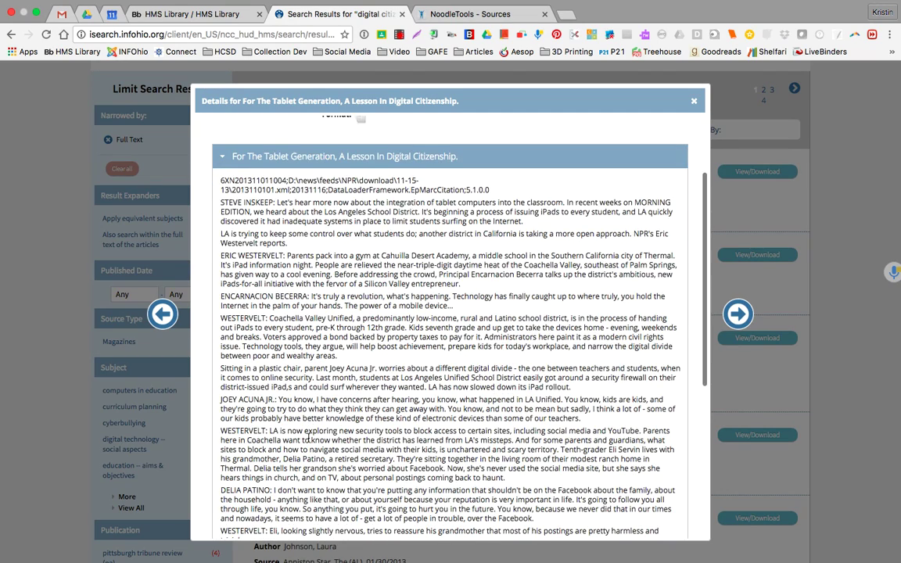
scroll(308, 438, down, 4)
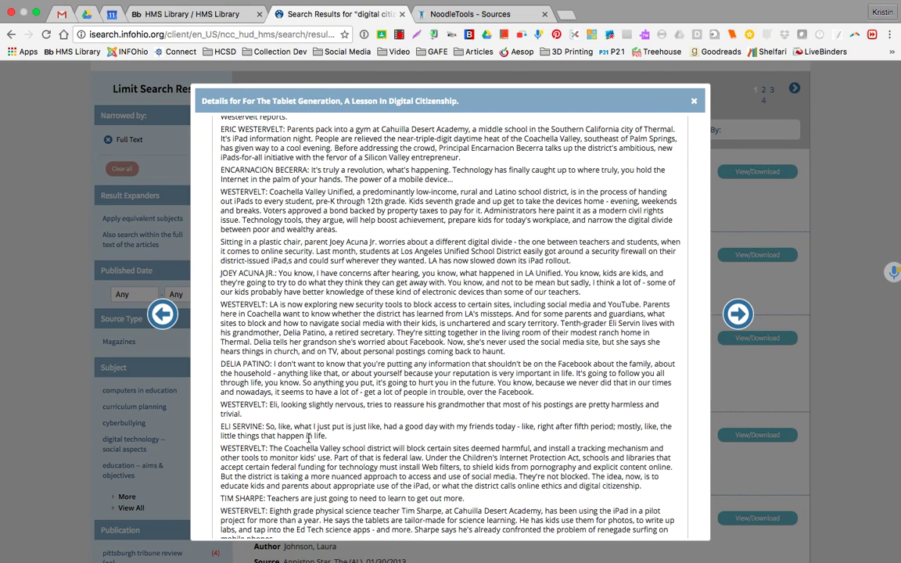
scroll(309, 438, up, 10)
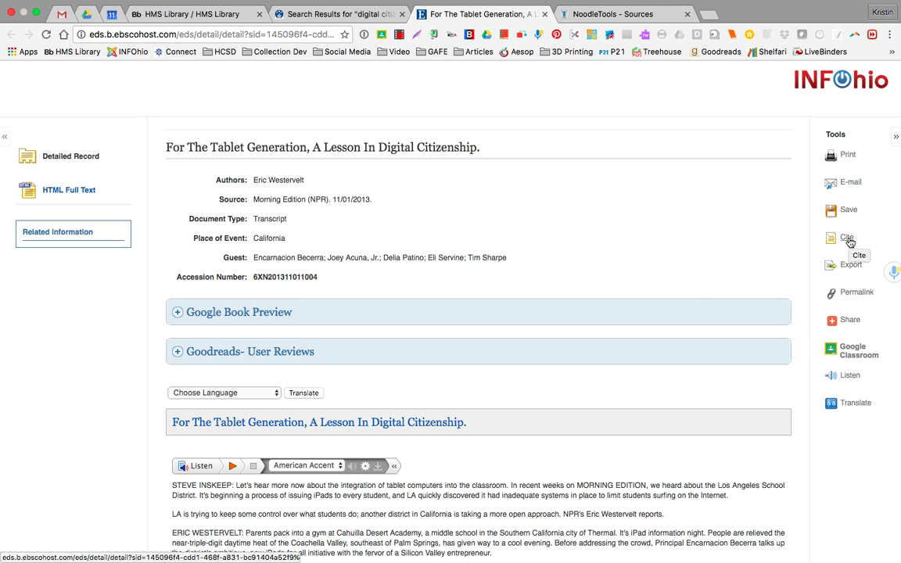
Step: Show the article's citation formats and copy the complete MLA Works Cited entry
click(850, 241)
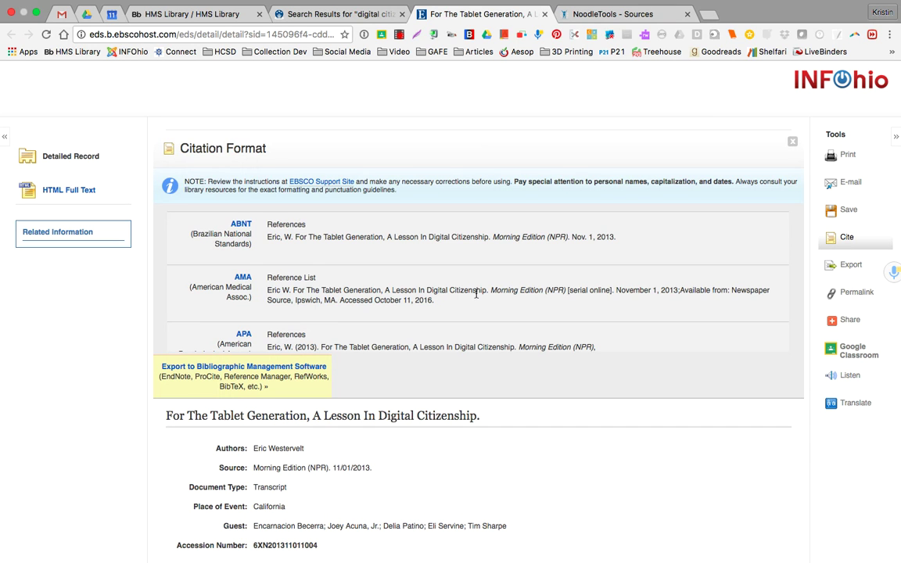
scroll(458, 297, down, 3)
scroll(458, 296, down, 5)
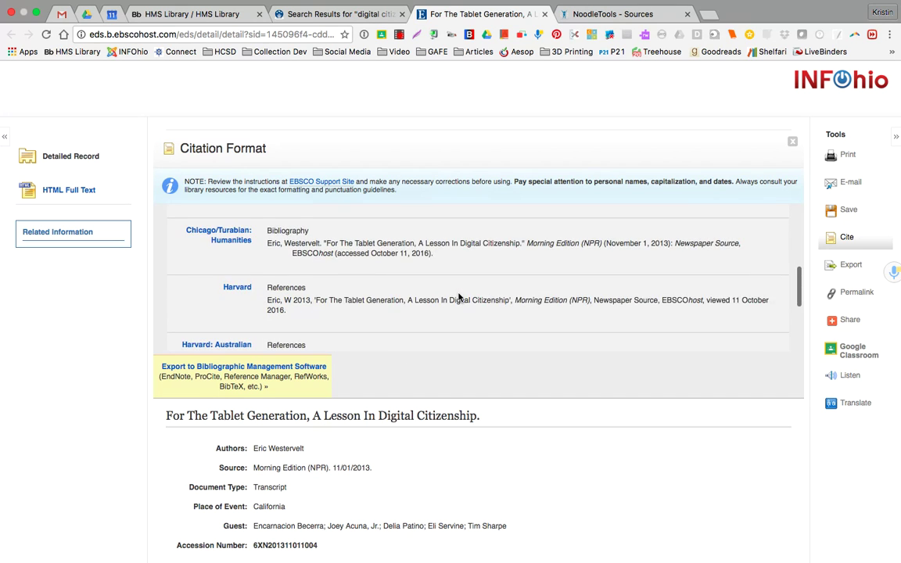
scroll(459, 297, down, 2)
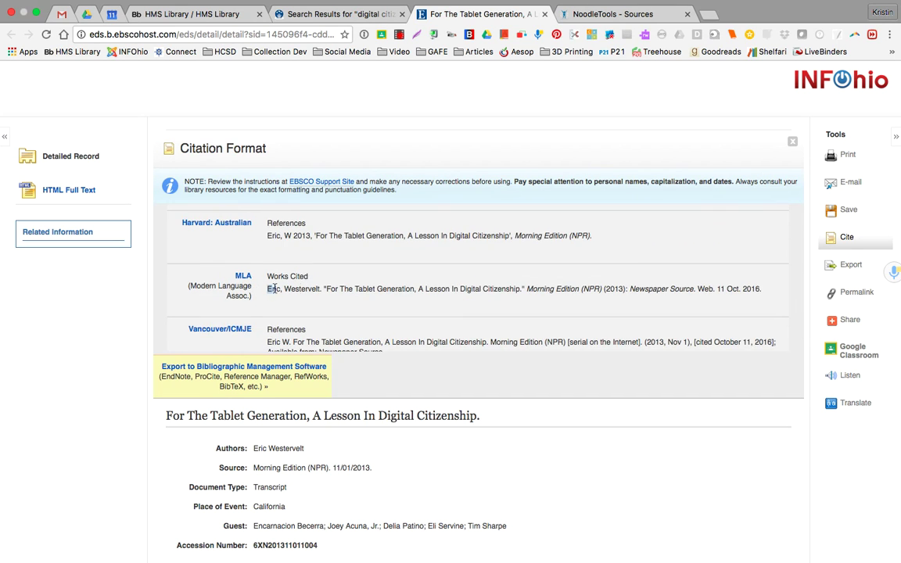
drag(267, 288, 766, 291)
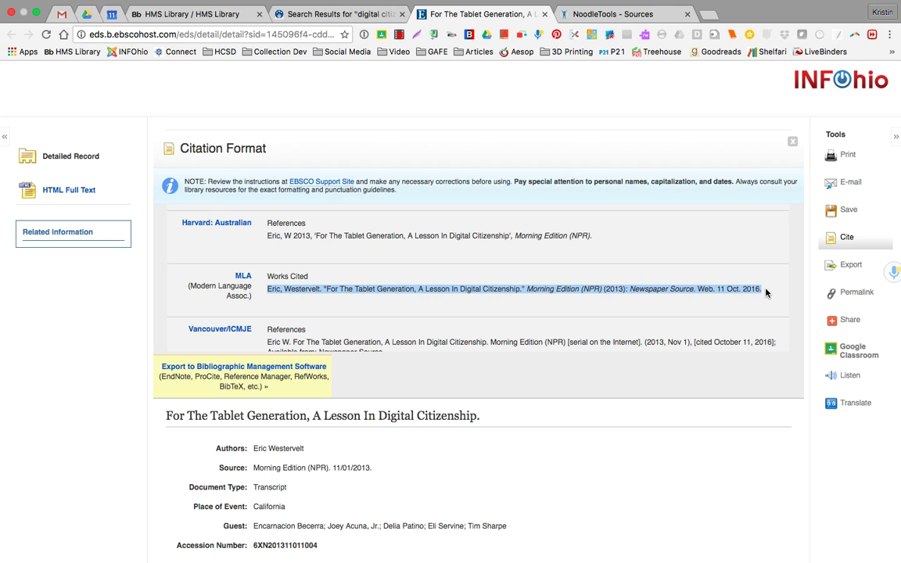
Step: In NoodleTools, create a new citation for a Radio Program from a Database and choose to copy and paste a citation
click(600, 15)
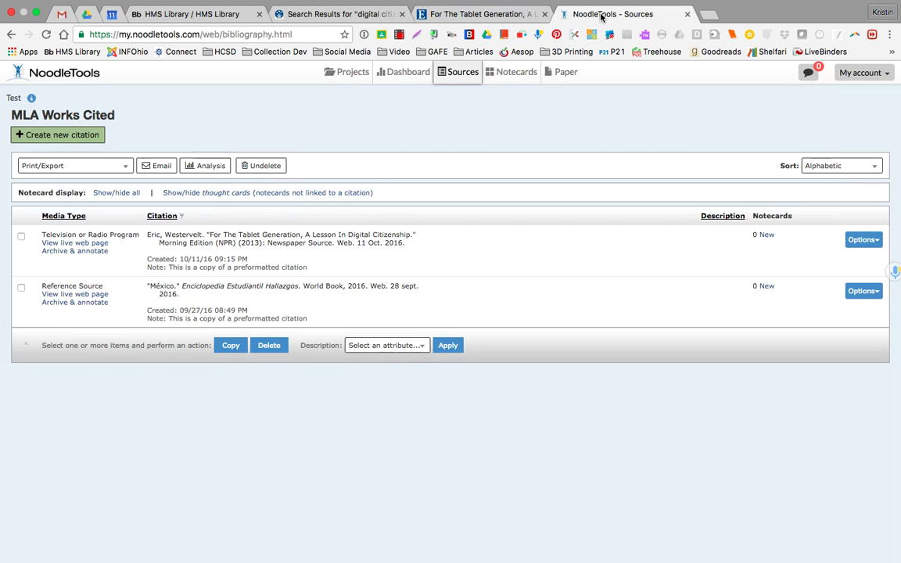
click(58, 136)
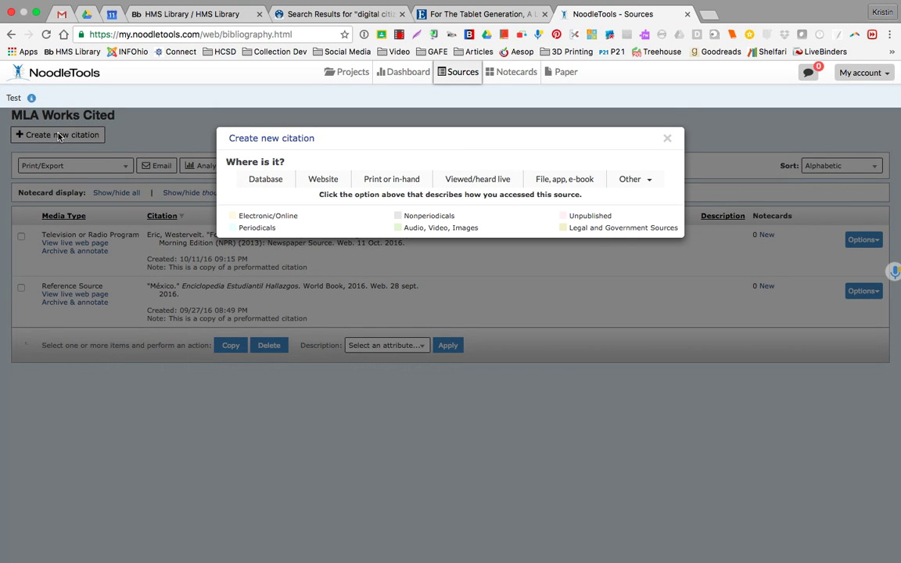
click(263, 181)
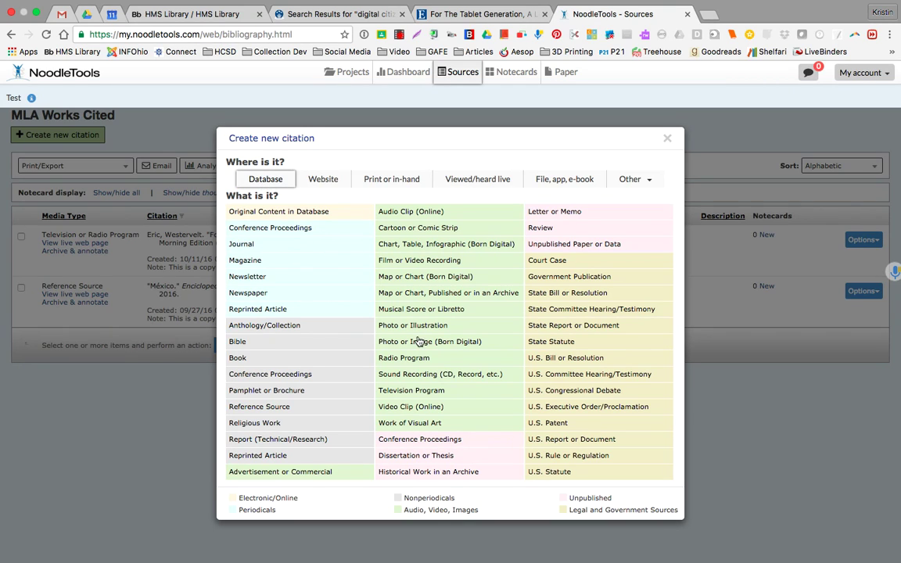
click(405, 358)
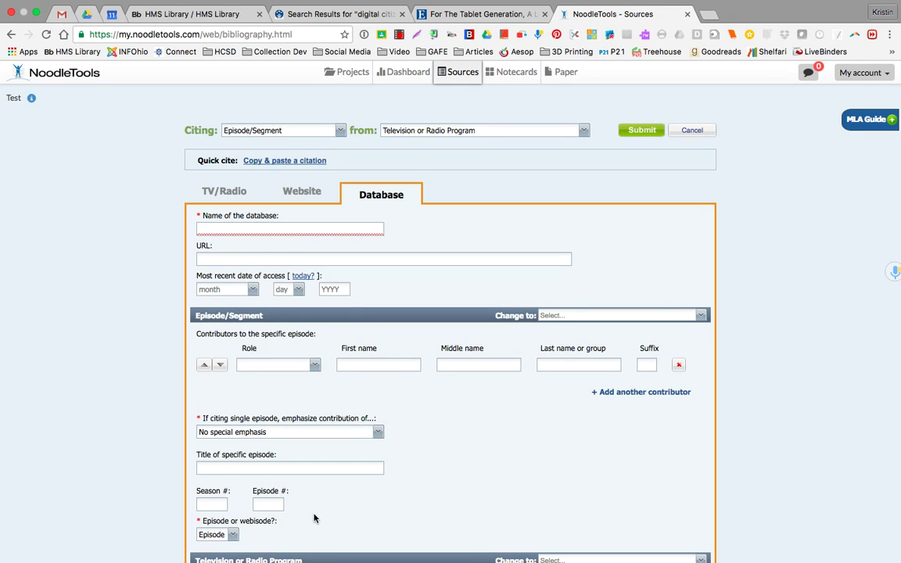
click(273, 161)
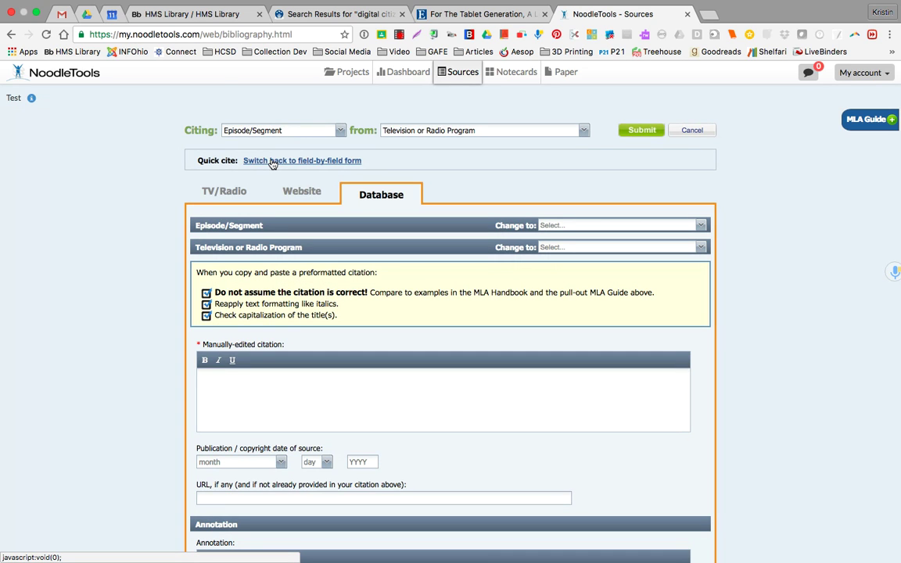
Step: Paste the copied MLA citation into the manually-edited citation, replacing it with a version pasted to match the form's text style
click(245, 391)
key(super+v)
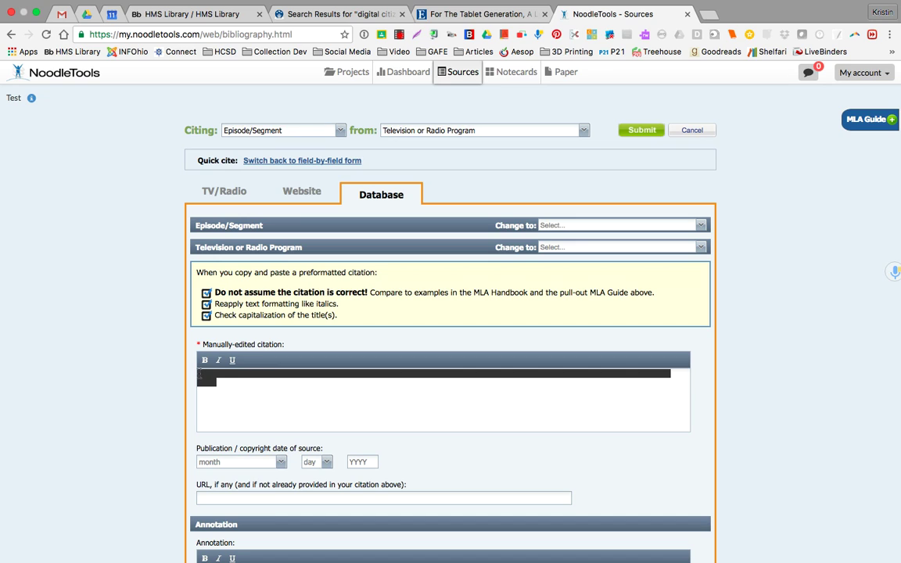
drag(198, 374, 226, 388)
key(super+c)
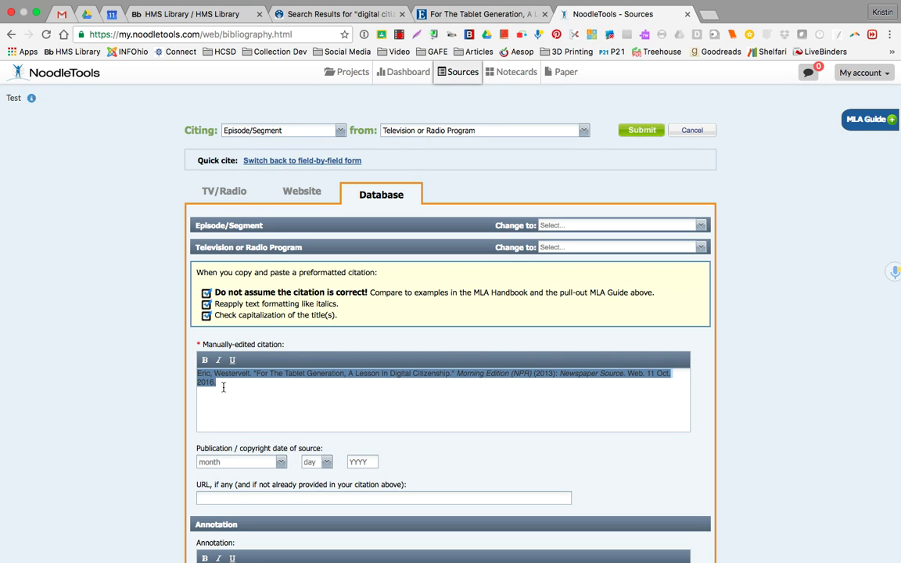
right_click(207, 381)
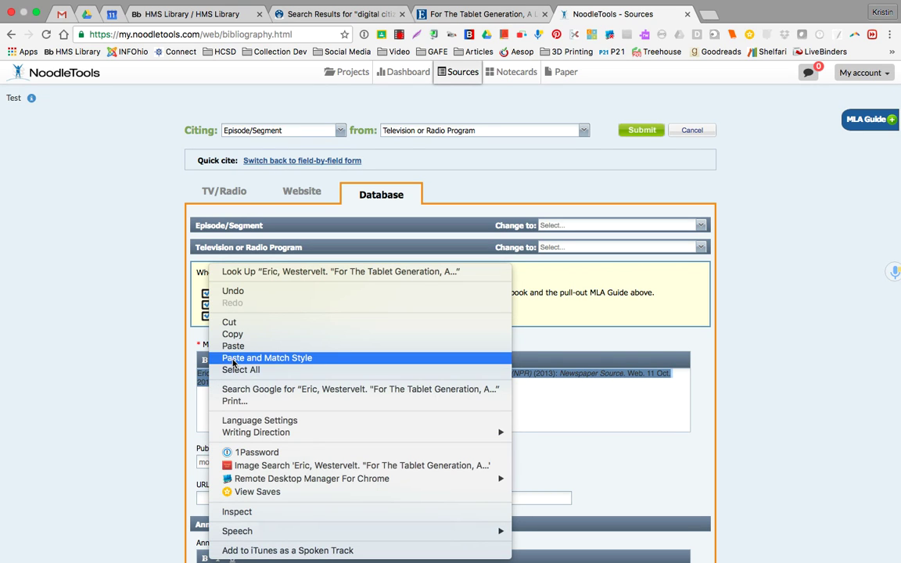
click(232, 359)
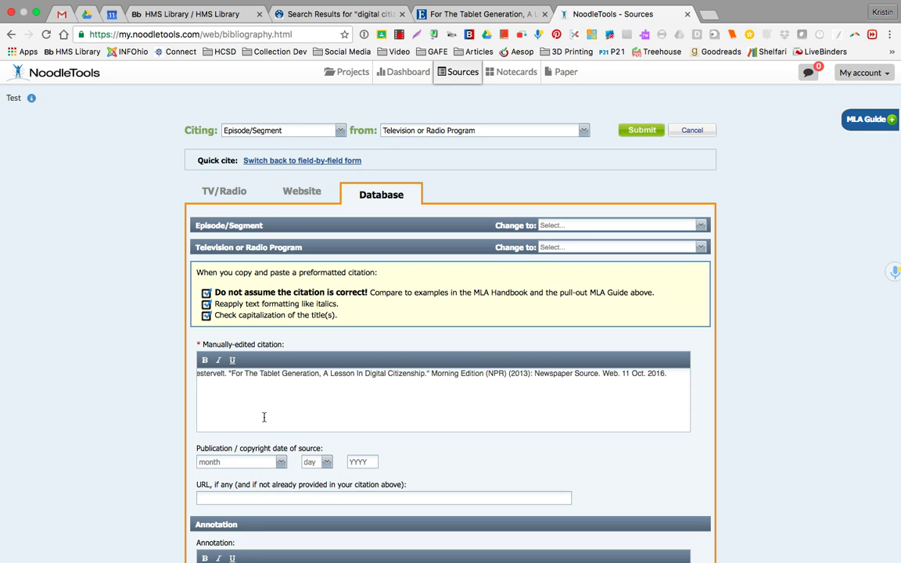
Step: Go back to the EBSCO article record, display its permalink and copy that link rather than the browser address
click(251, 496)
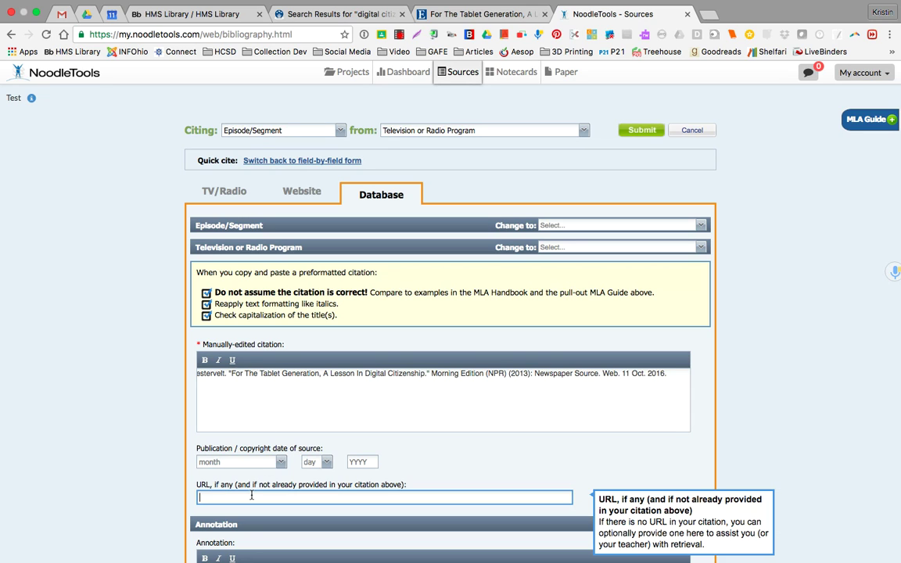
click(494, 17)
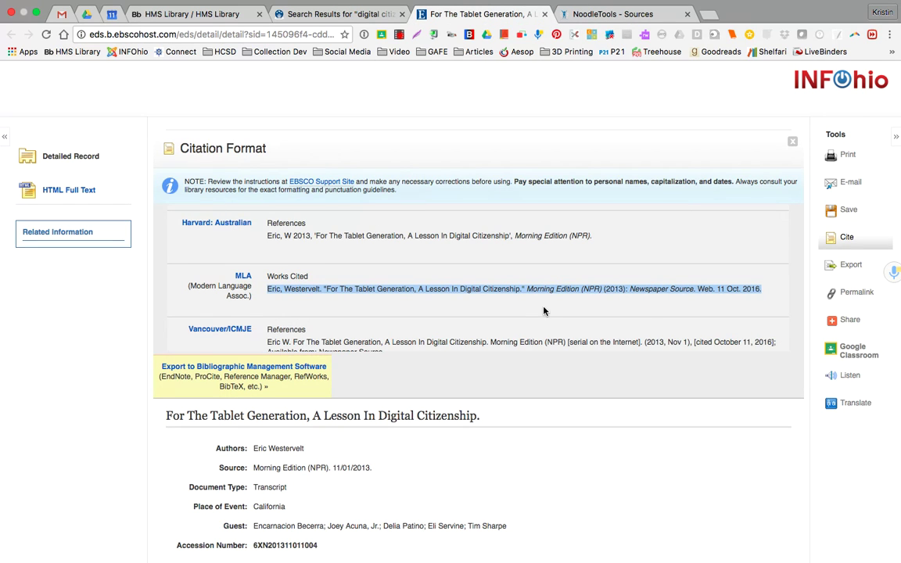
click(856, 292)
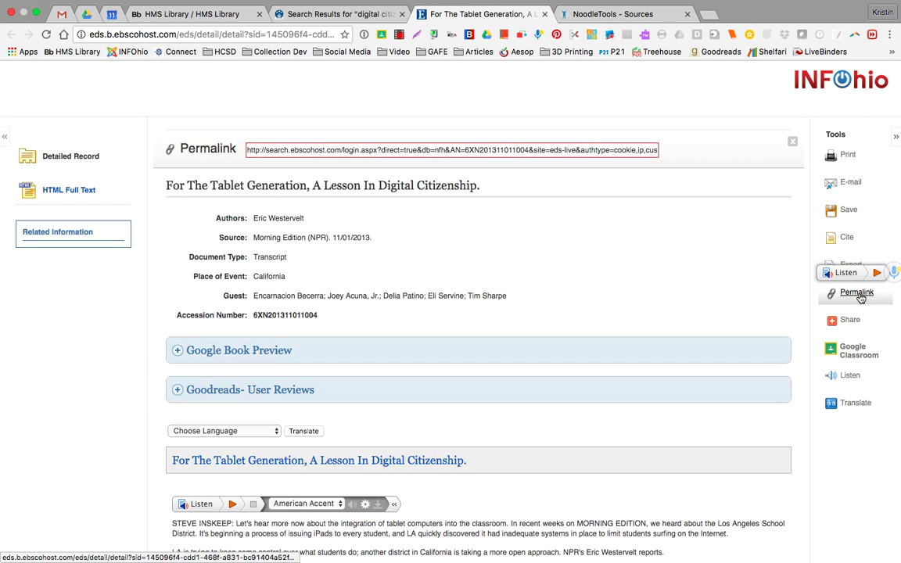
click(420, 155)
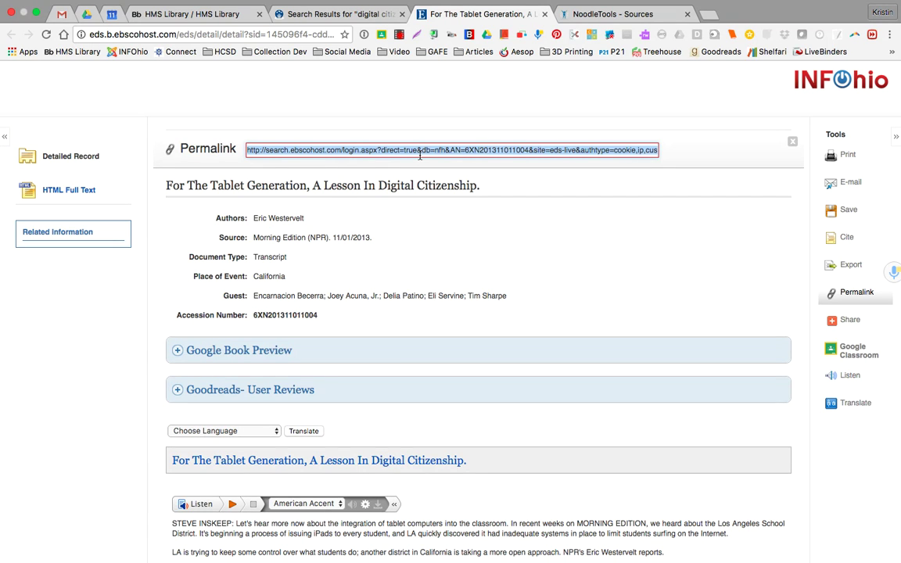
click(224, 36)
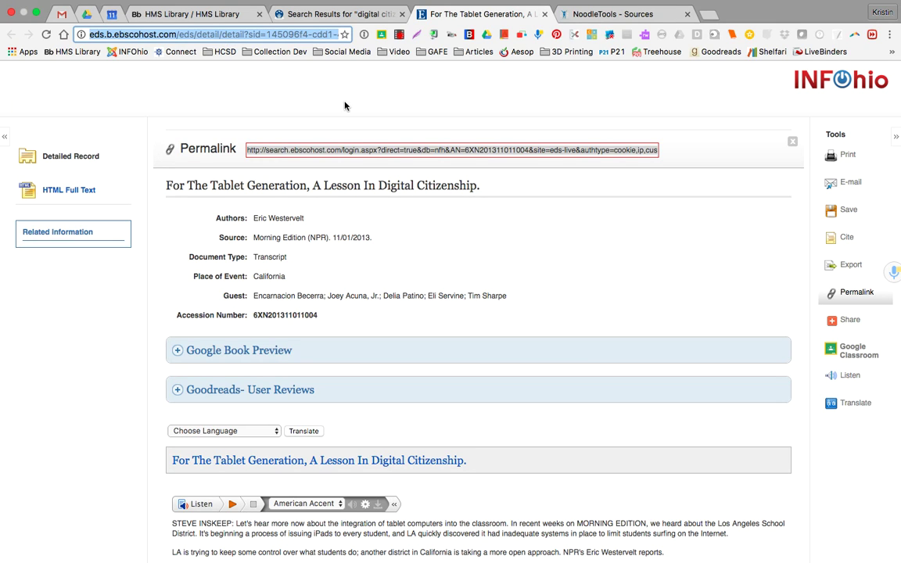
click(376, 150)
click(376, 149)
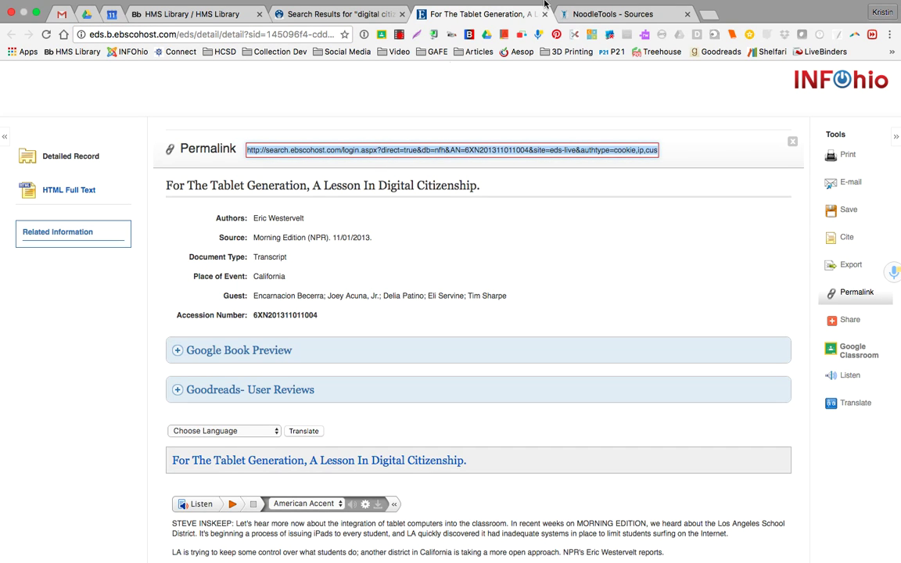
Step: Paste the permalink as the citation's URL in NoodleTools and submit the citation, keeping it included in the final works cited
click(615, 32)
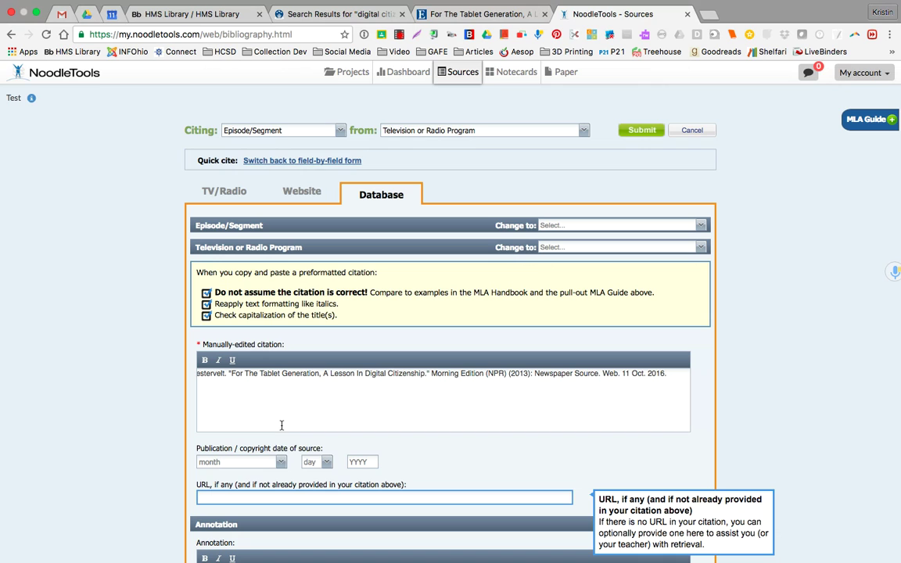
key(ctrl+v)
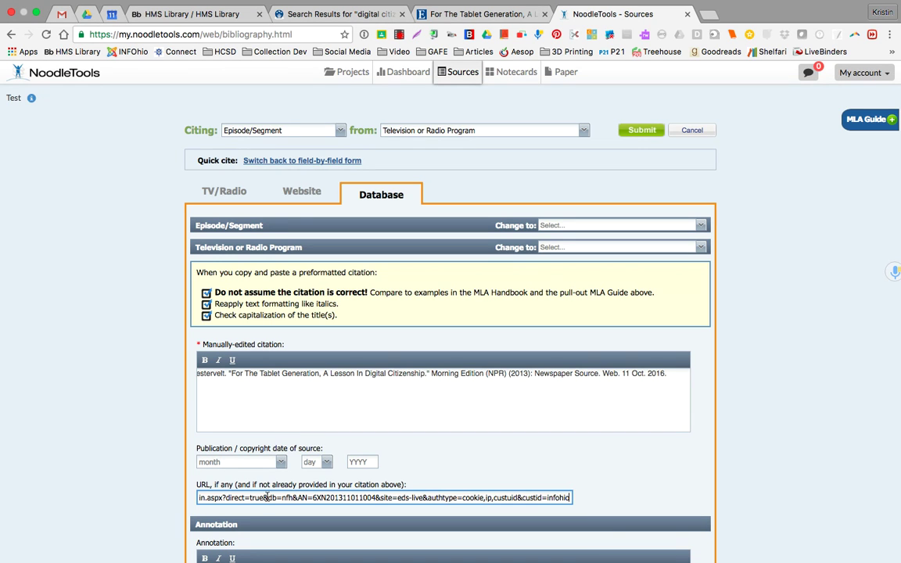
scroll(413, 475, down, 5)
scroll(413, 475, down, 2)
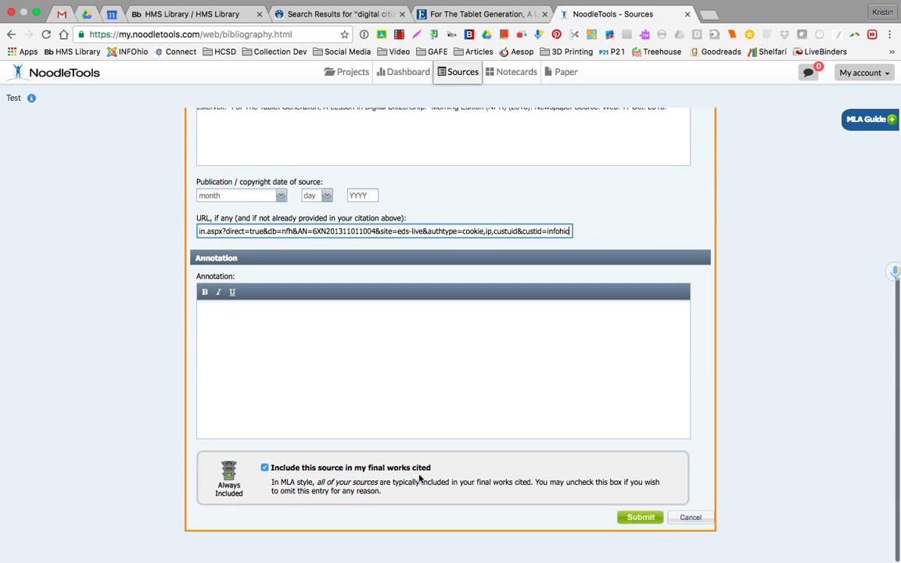
click(652, 524)
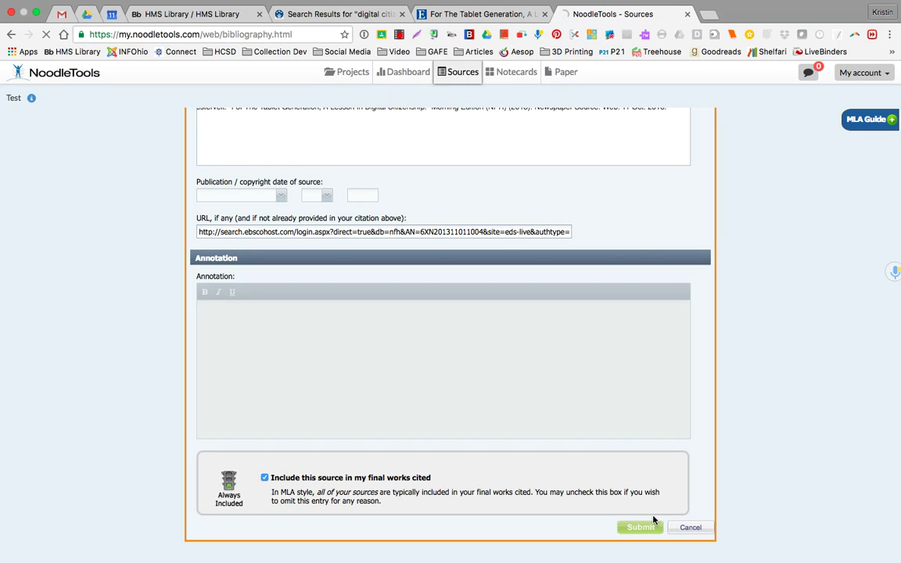